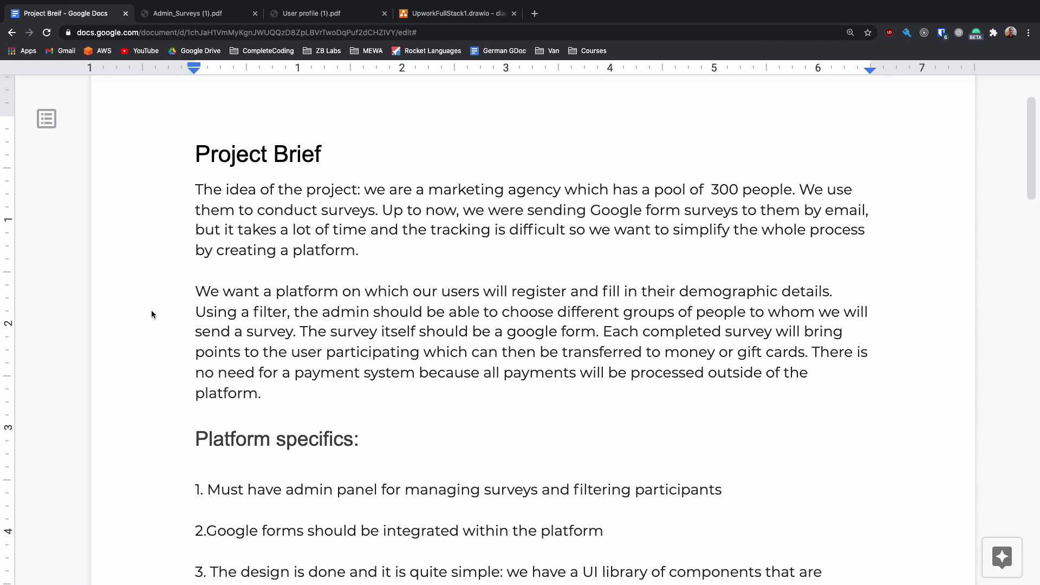
Step: Read down the Project Brief, highlighting 'managing surveys' and 'filtering participants'
scroll(152, 314, "down", 1)
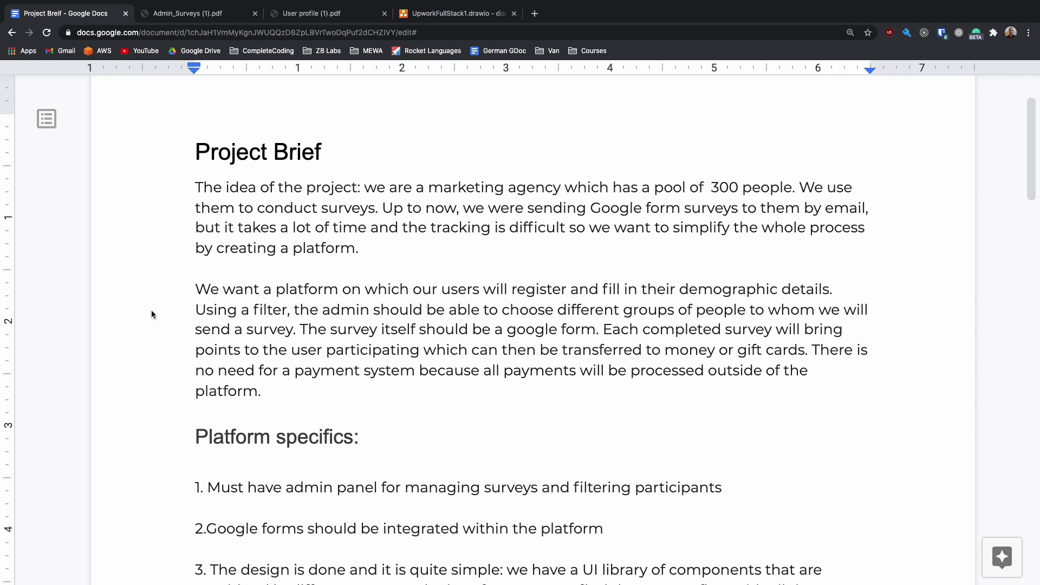
scroll(152, 314, "down", 1)
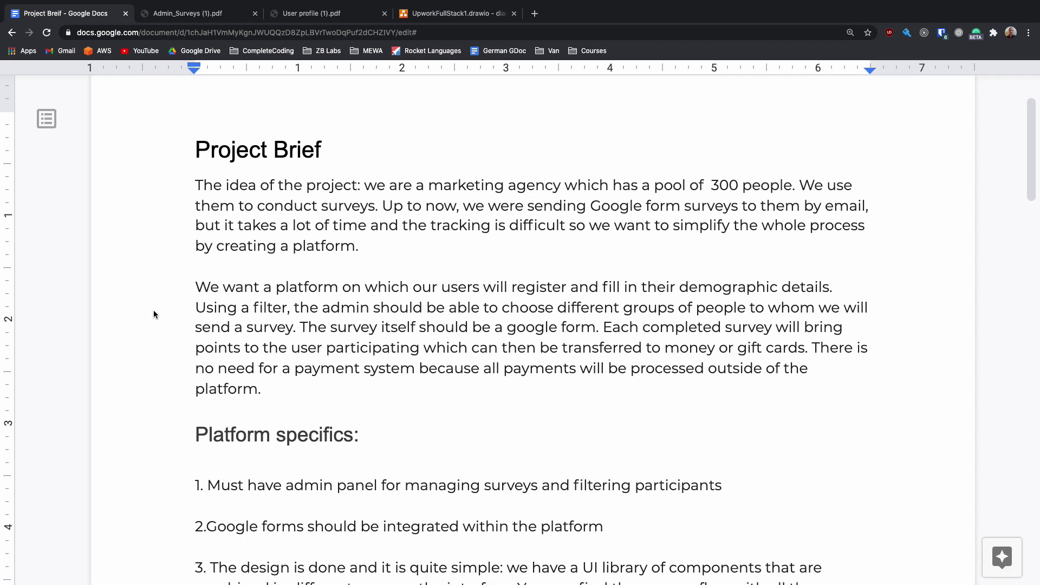
scroll(153, 314, "down", 1)
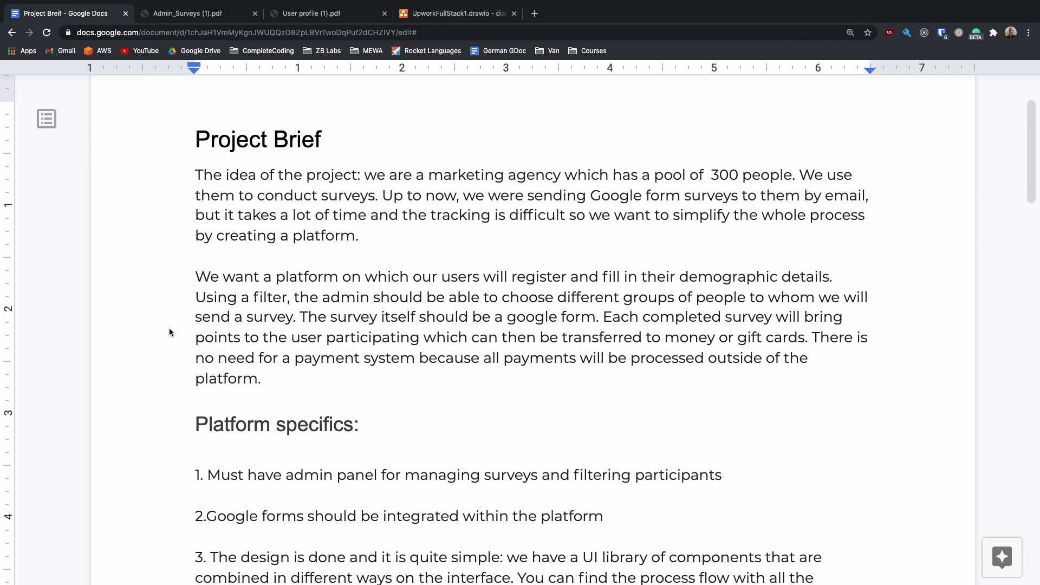
scroll(169, 327, "down", 1)
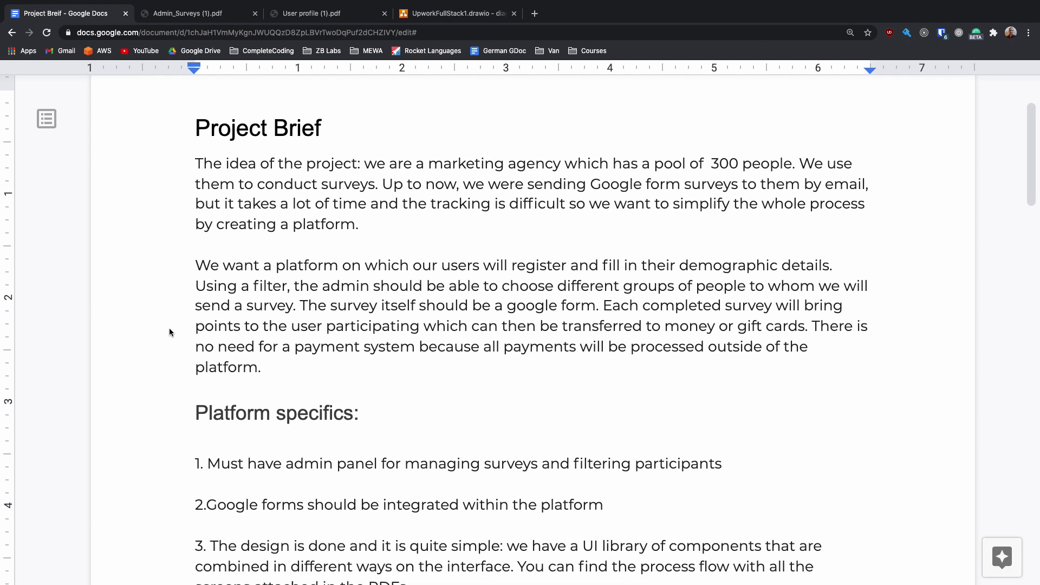
scroll(169, 332, "down", 5)
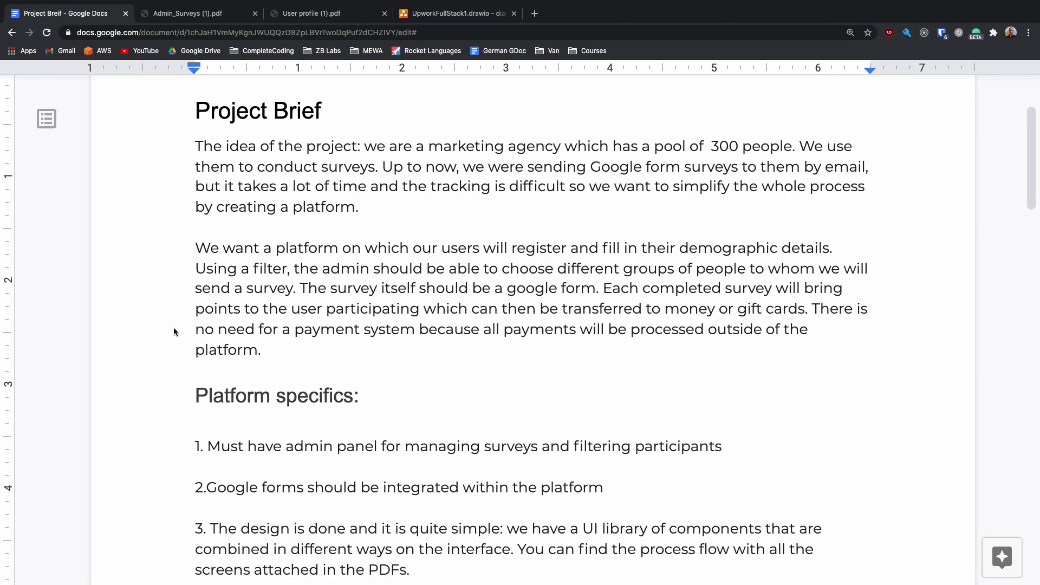
scroll(174, 328, "down", 1)
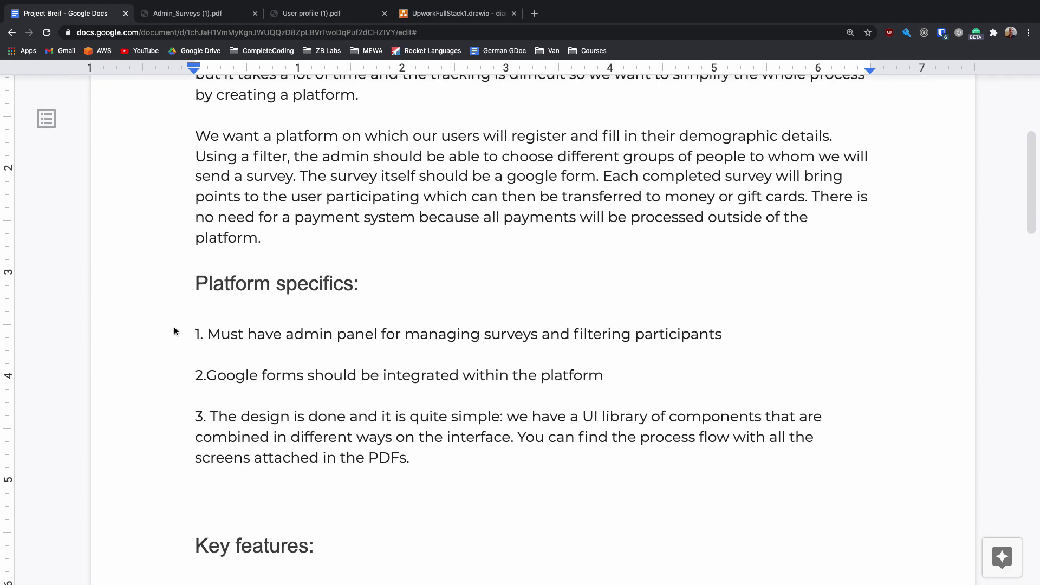
scroll(174, 329, "down", 1)
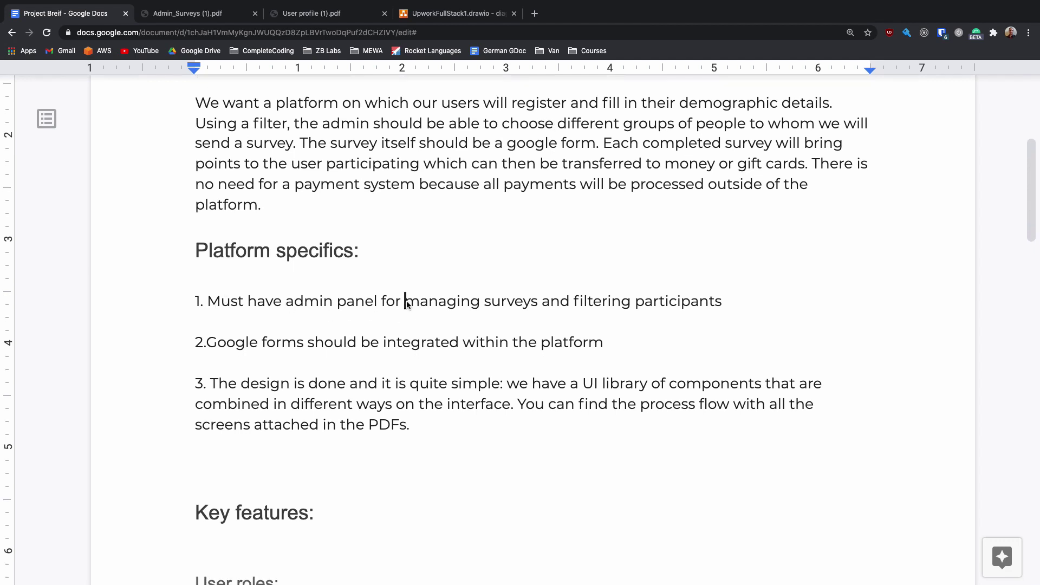
left_click_drag(405, 302, 725, 305)
left_click(452, 287)
left_click(594, 283)
Step: Check the item list in the brief, then consult the Admin_Surveys flow PDF and return
scroll(593, 260, "down", 1)
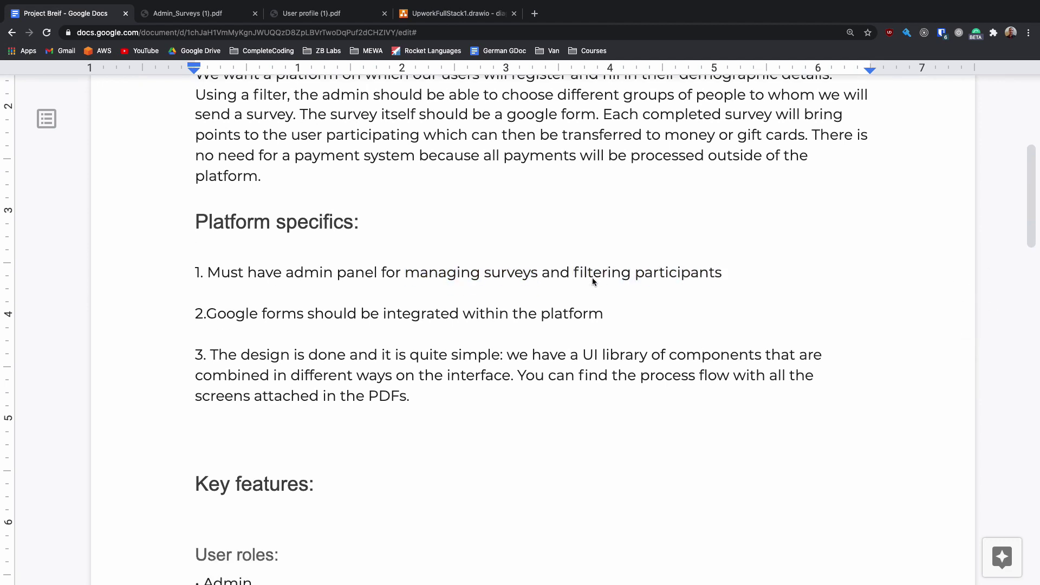
left_click(484, 424)
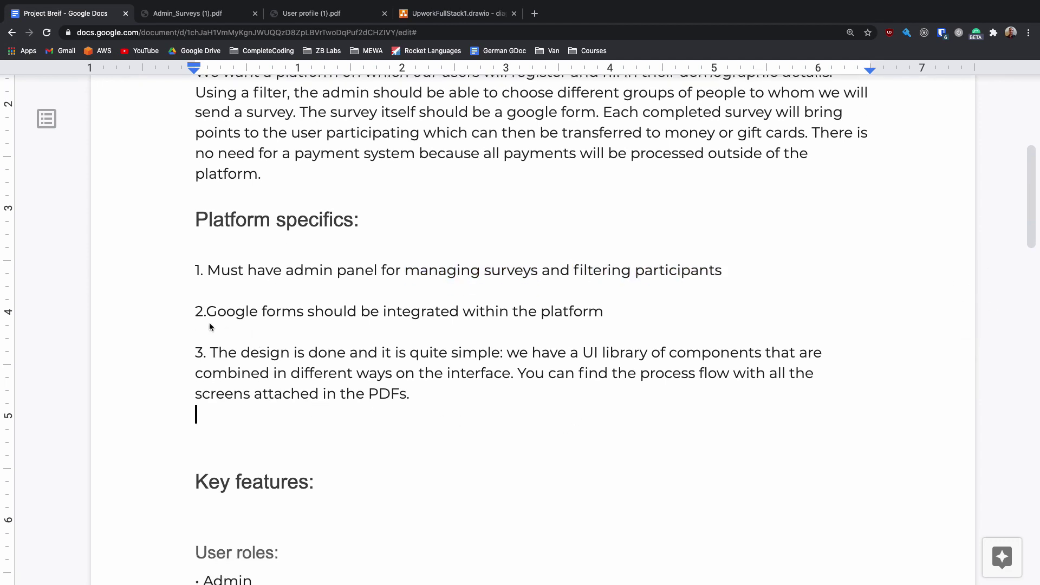
scroll(498, 410, "down", 1)
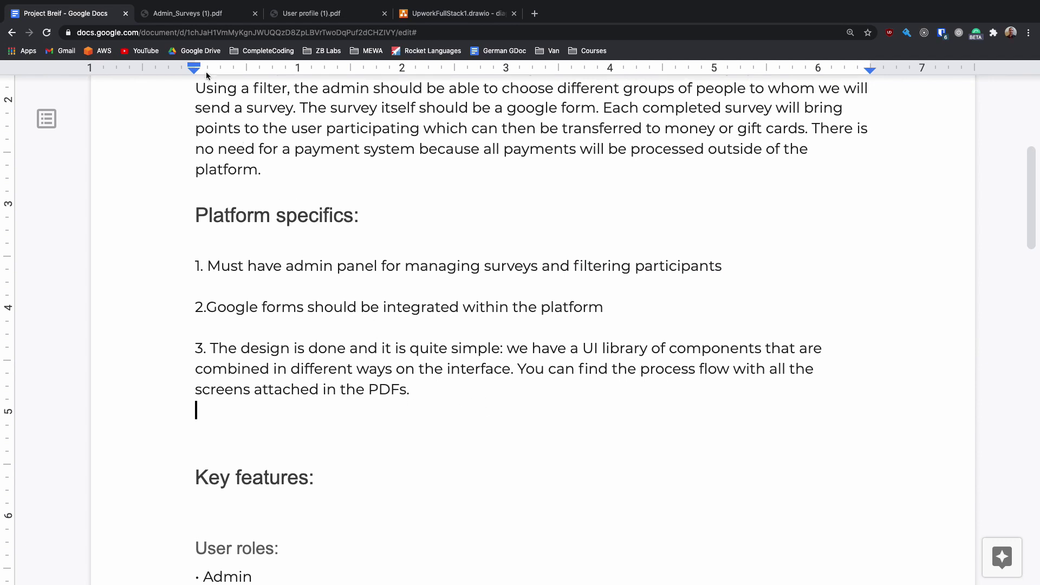
left_click(208, 18)
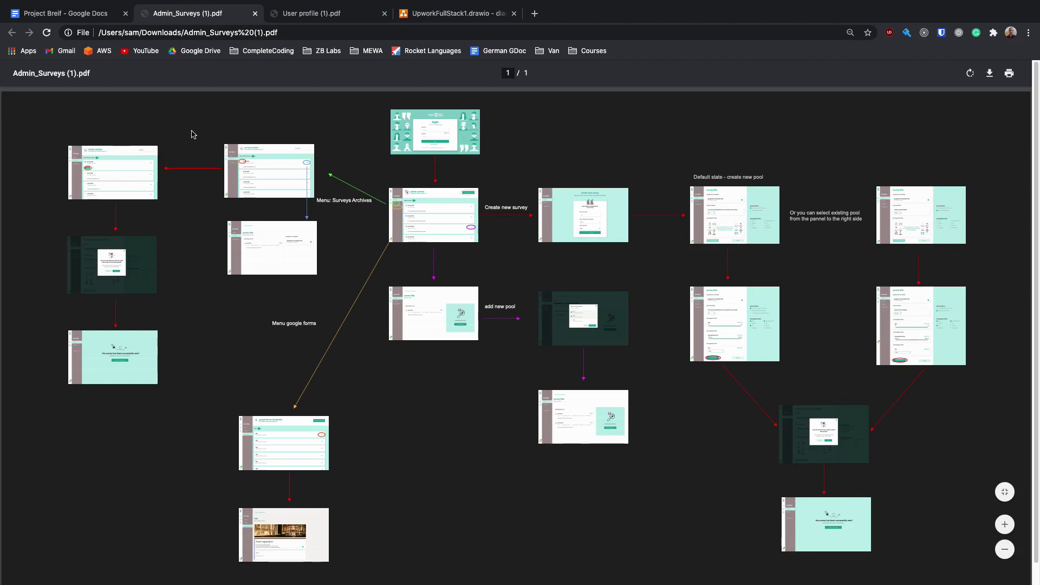
left_click(75, 16)
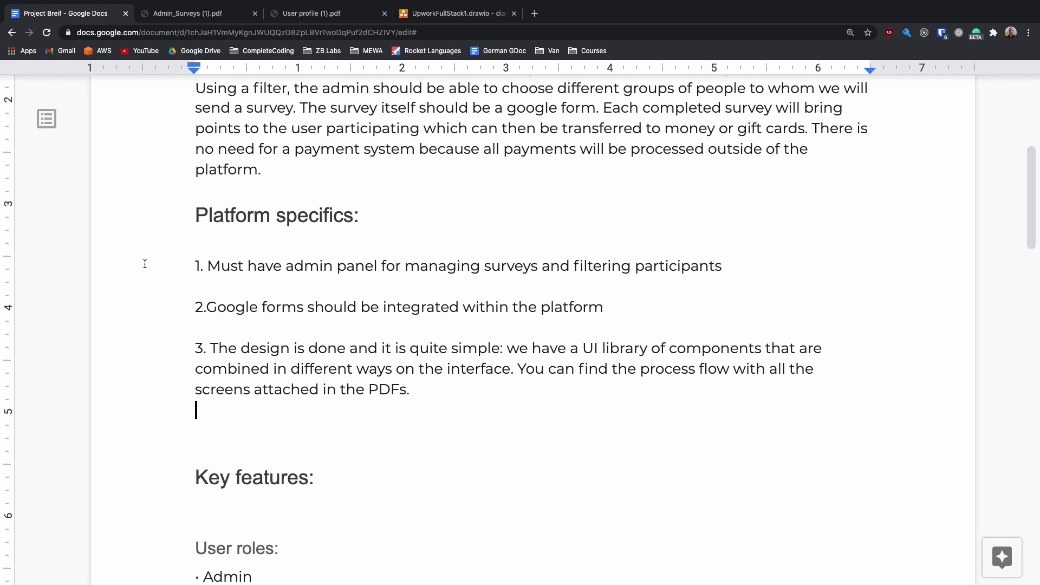
Step: Review the registered user role and rest of the brief, then return to the architecture diagram
scroll(146, 271, "down", 1)
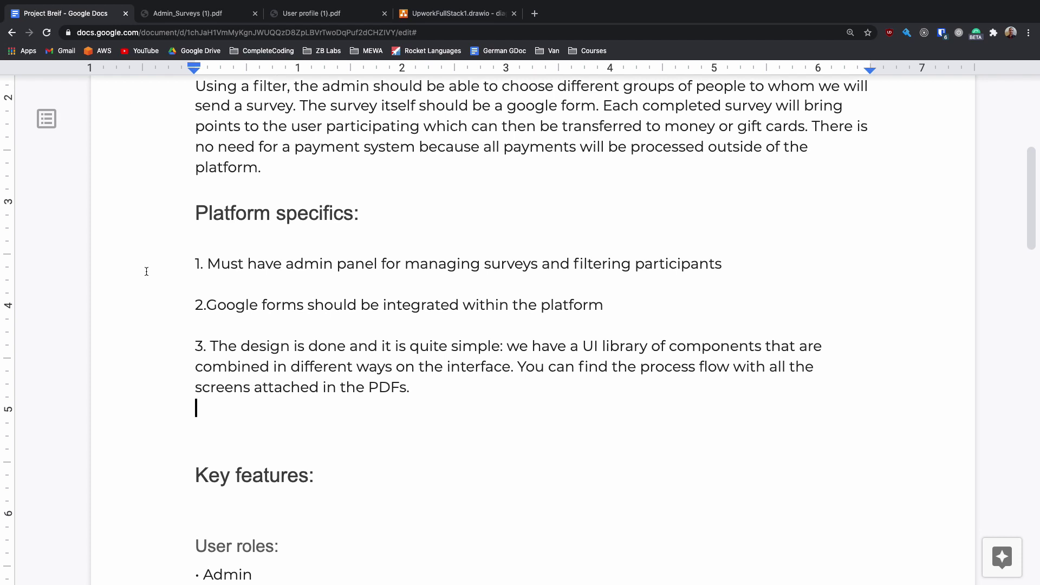
scroll(480, 371, "down", 5)
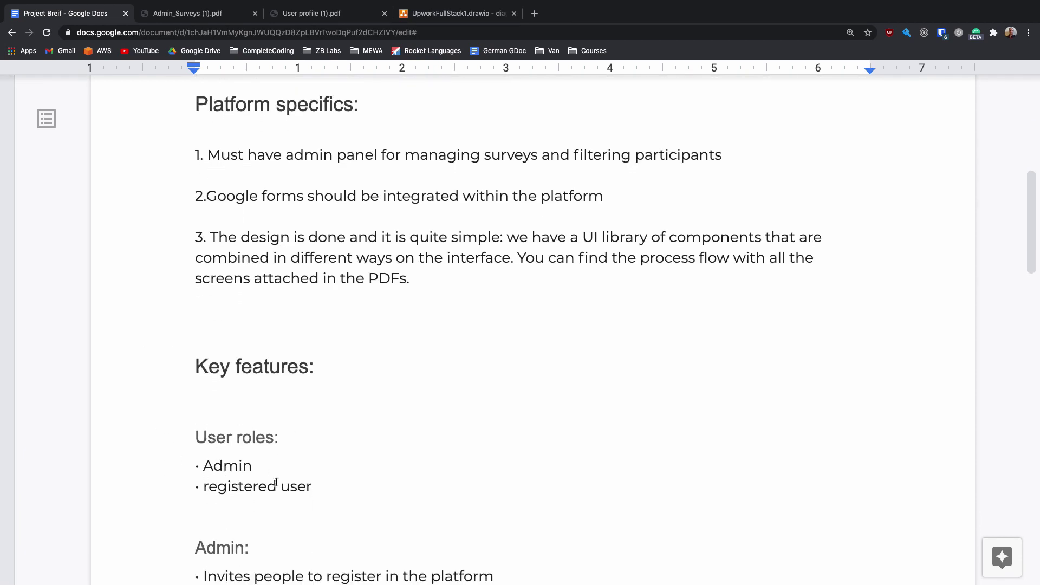
left_click_drag(202, 487, 341, 476)
left_click(295, 465)
scroll(304, 462, "down", 2)
scroll(299, 459, "down", 5)
scroll(298, 461, "down", 3)
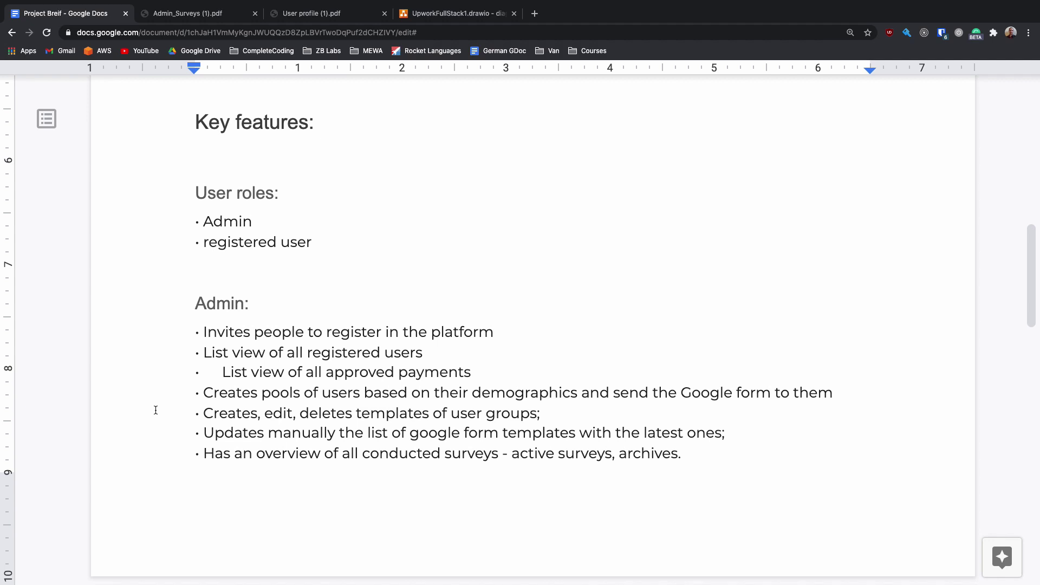
scroll(156, 416, "down", 1)
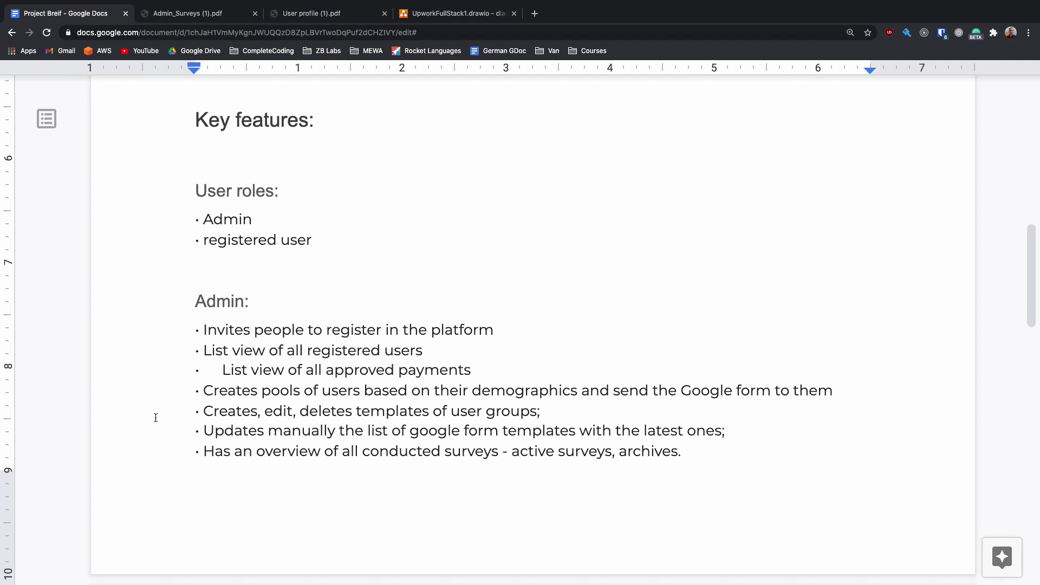
scroll(157, 424, "down", 1)
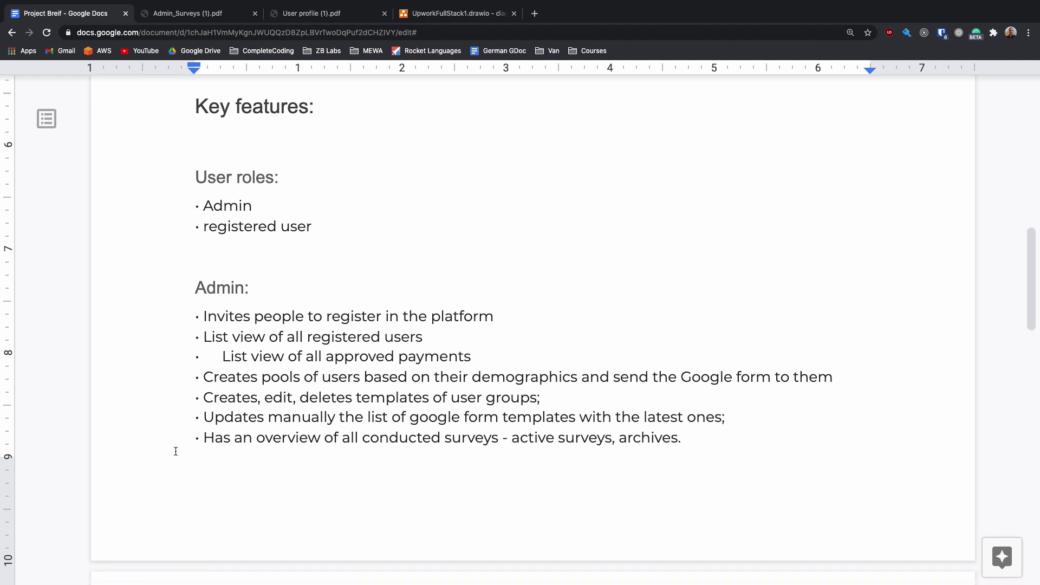
scroll(176, 451, "down", 5)
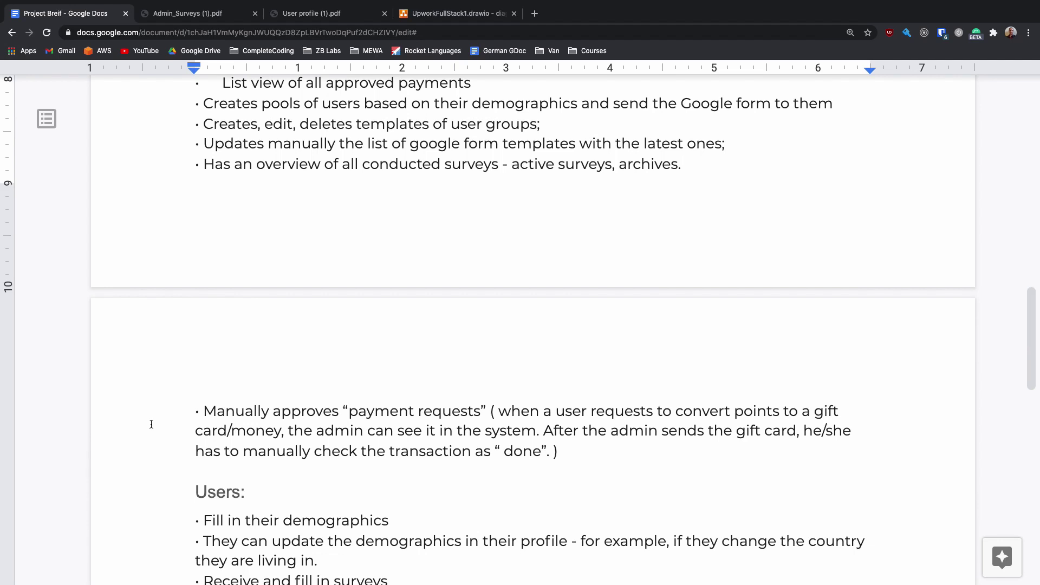
scroll(151, 424, "down", 4)
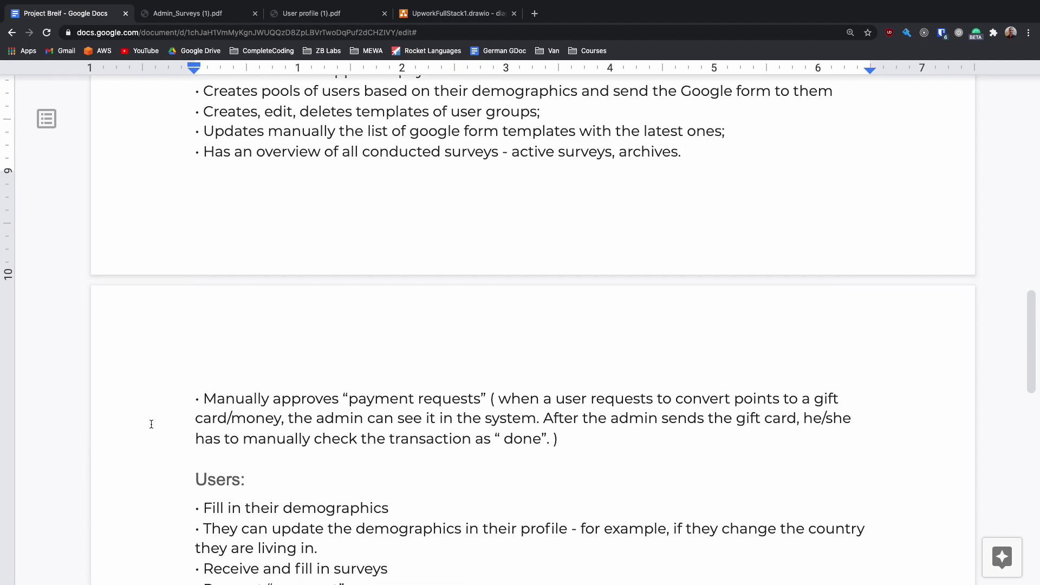
scroll(158, 422, "down", 3)
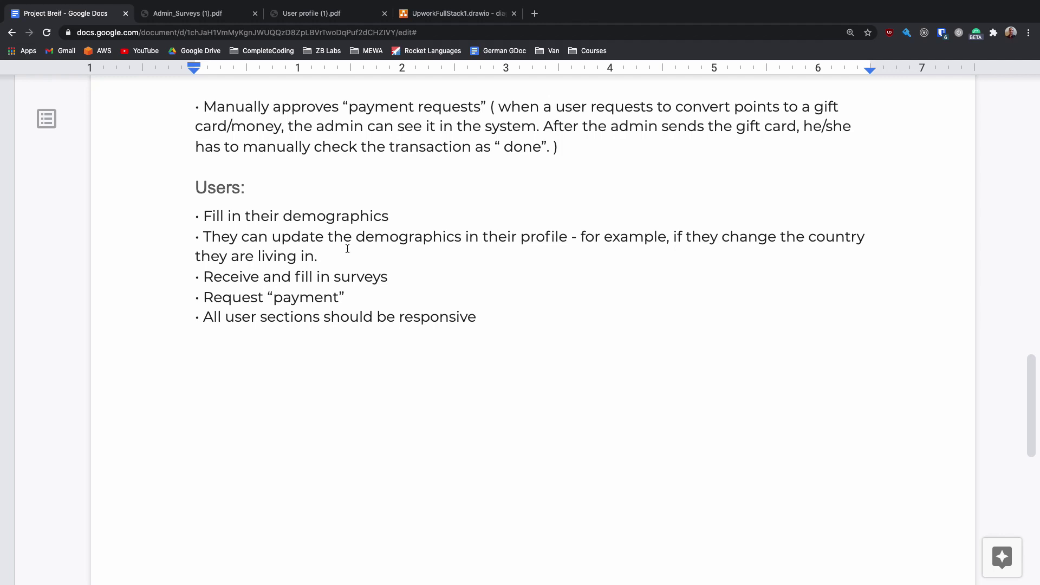
left_click(452, 13)
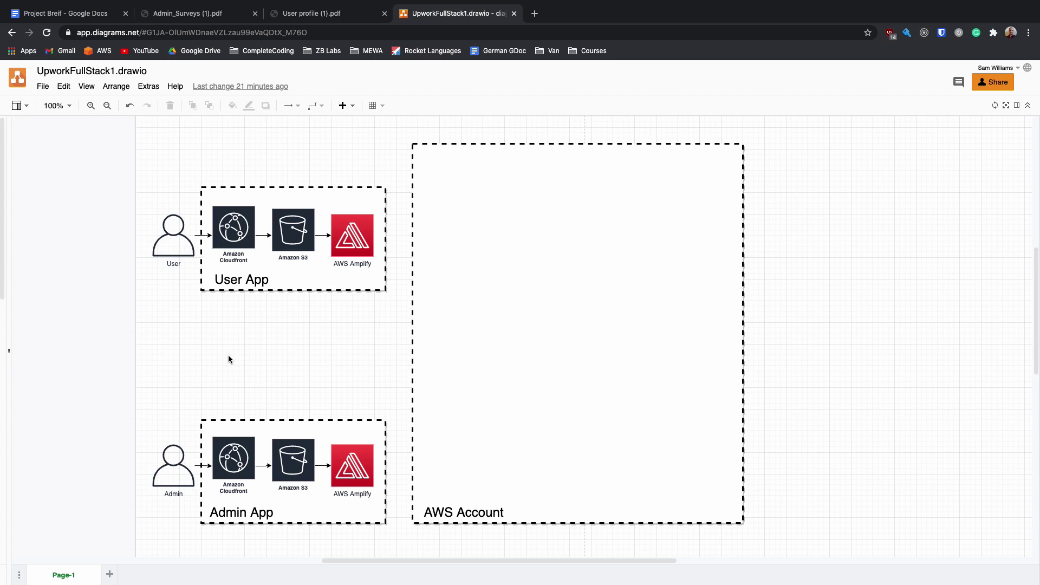
Step: Restore the Cognito icon with its connectors, then the API Gateway and Send Invite Lambda
key("ctrl+z")
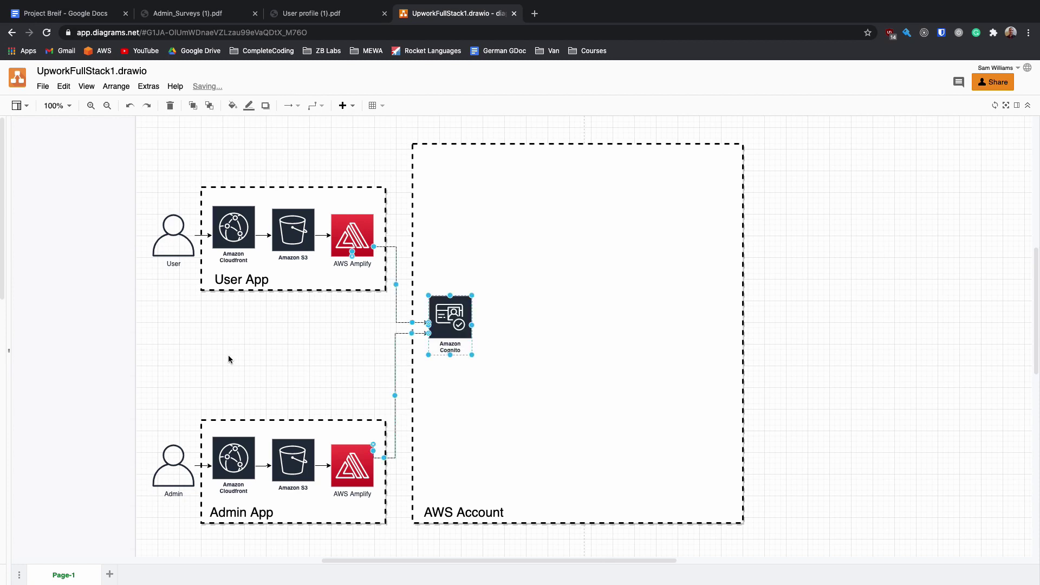
left_click(229, 358)
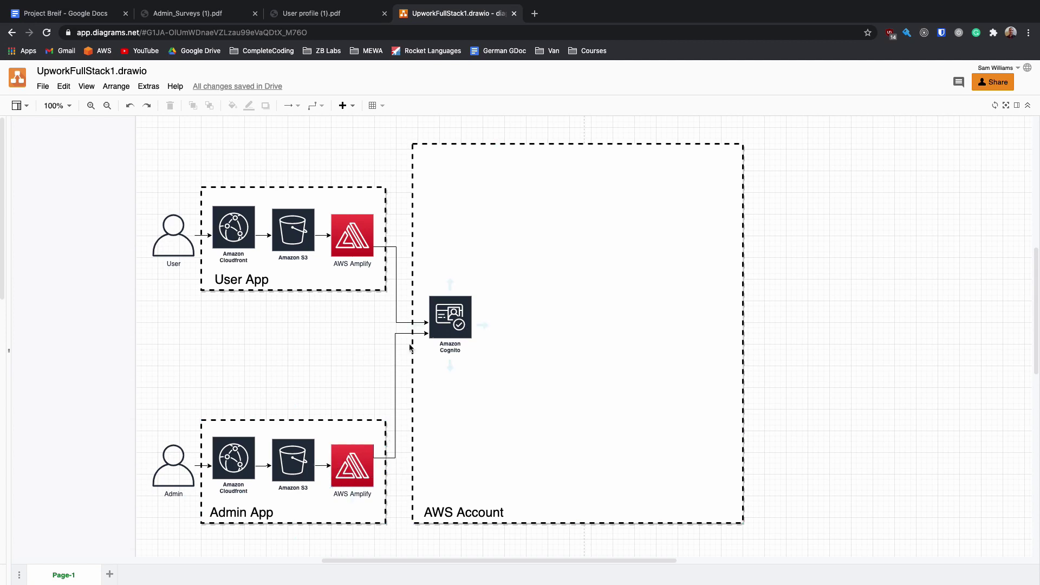
key("ctrl+z")
left_click(287, 386)
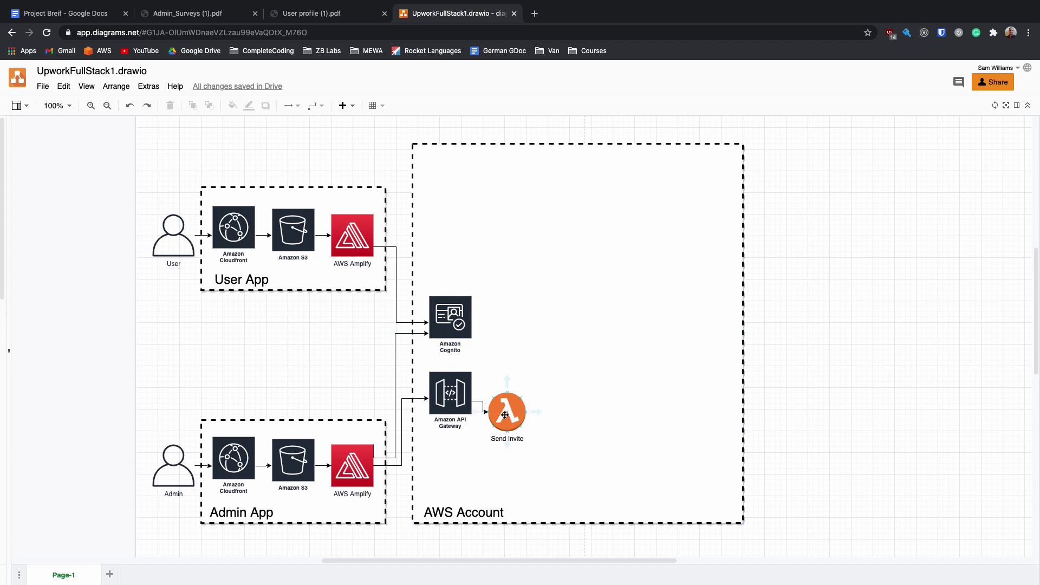
Step: Restore the SES icon and its arrow from the Send Invite Lambda
left_click(523, 476)
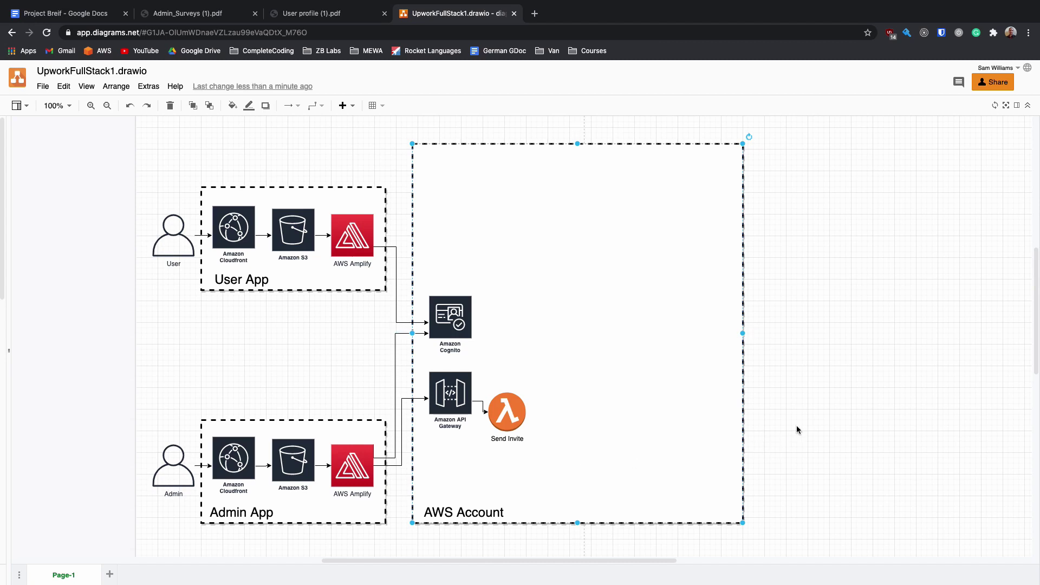
key("ctrl+z")
key("Escape")
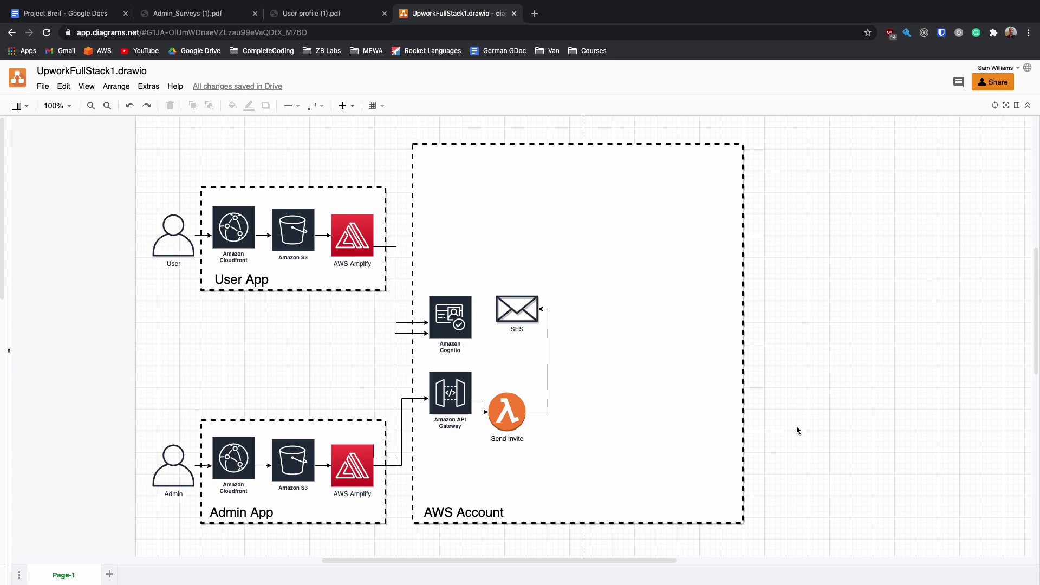
Step: Bring back the GraphQL Lambda linking the User App's Amplify to the Aurora Users database
key("ctrl+z")
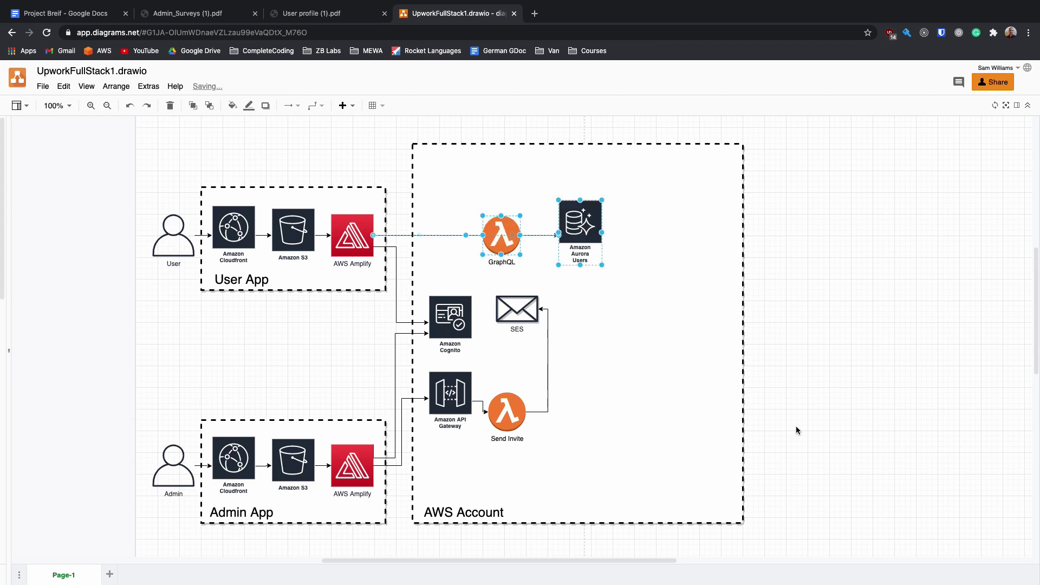
key("Escape")
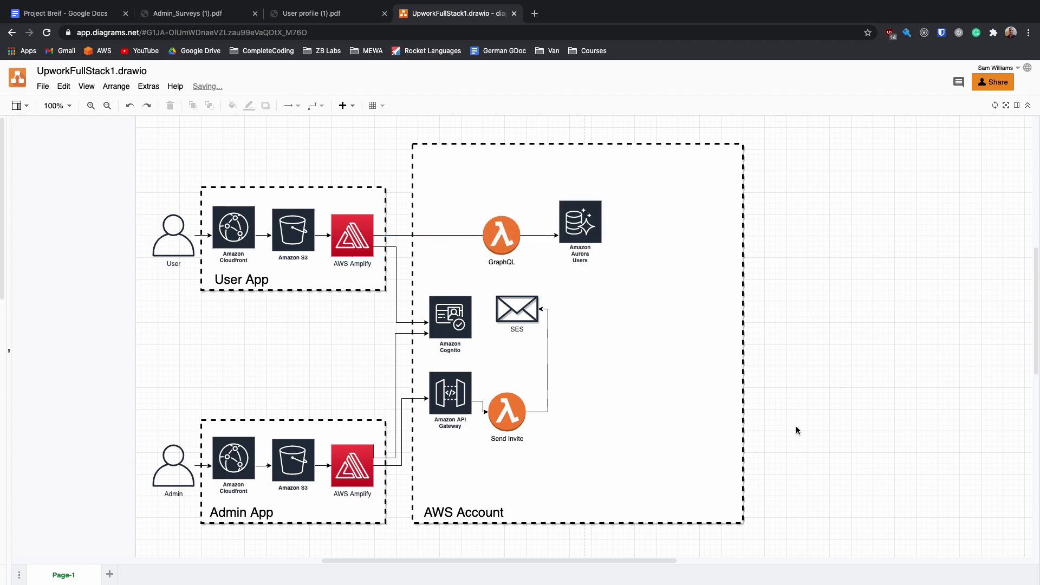
left_click(301, 264)
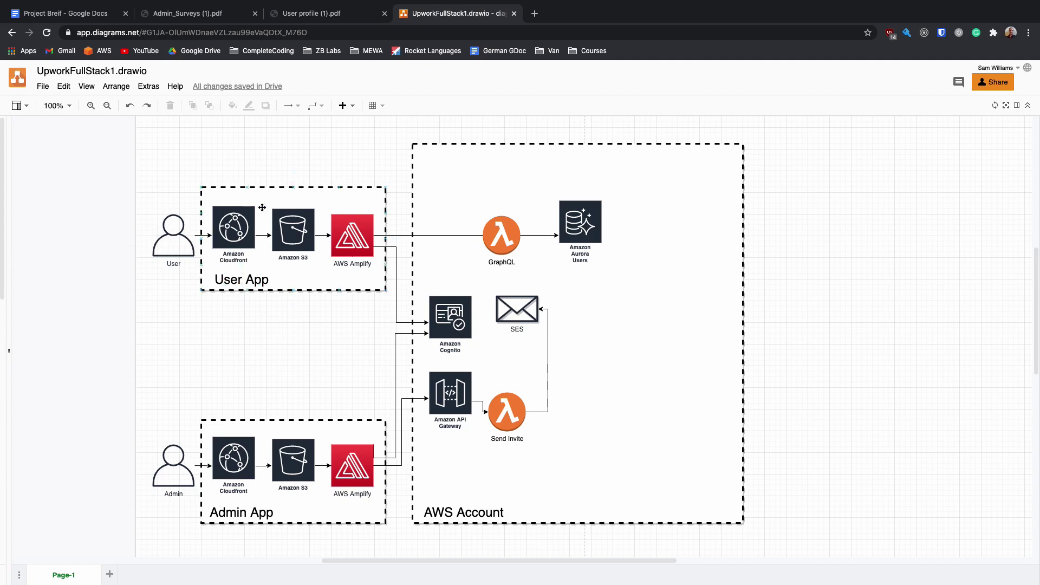
left_click(330, 343)
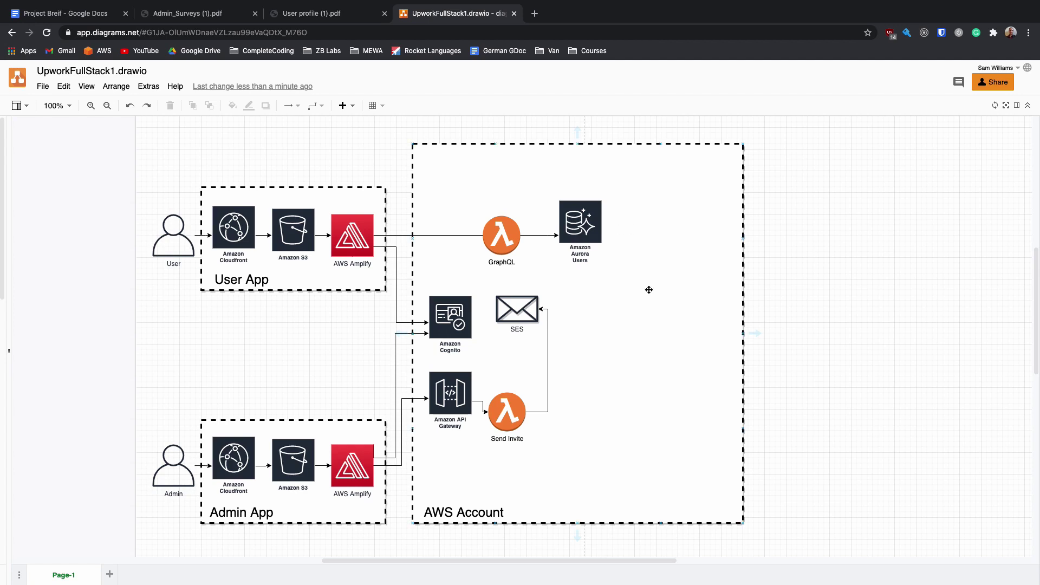
Step: Restore the Surveys and User Pools DynamoDB tables and the Admin App's GraphQL Lambda
key("ctrl+v")
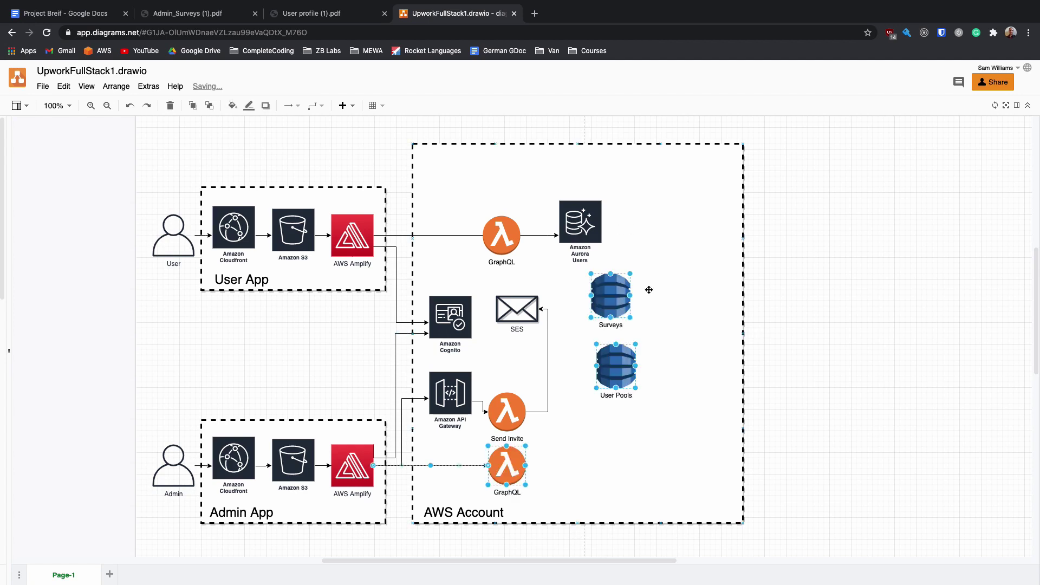
left_click(702, 359)
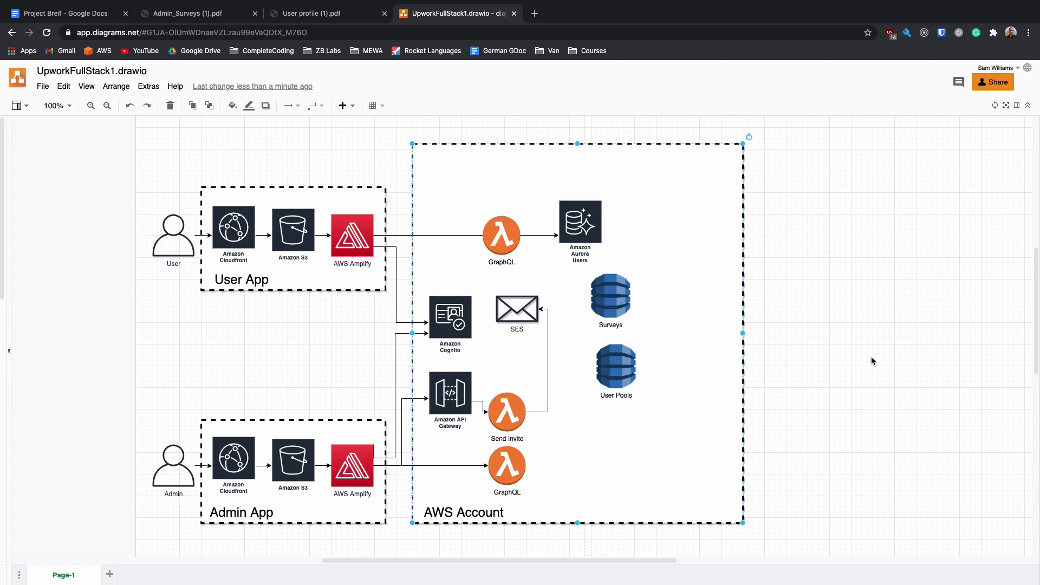
Step: Restore the lower GraphQL Lambda's arrows to the User Pools and Surveys tables
key("ctrl+z")
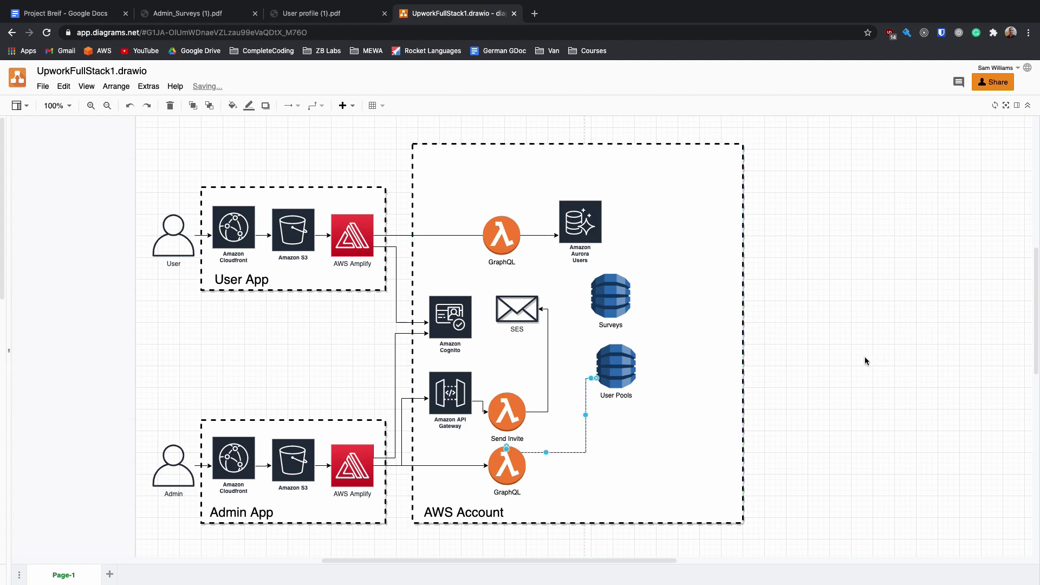
left_click(853, 387)
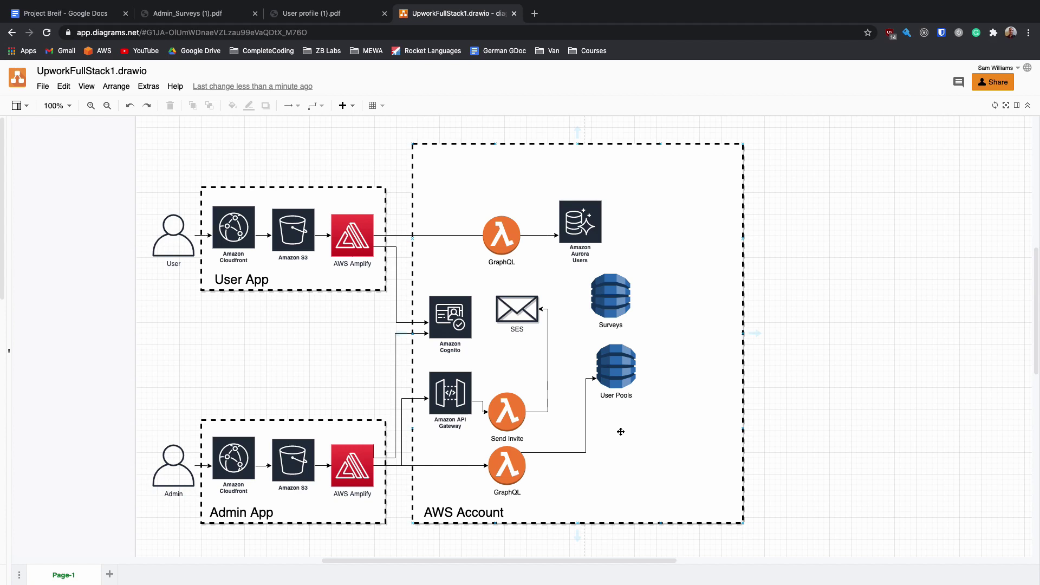
key("ctrl+shift+z")
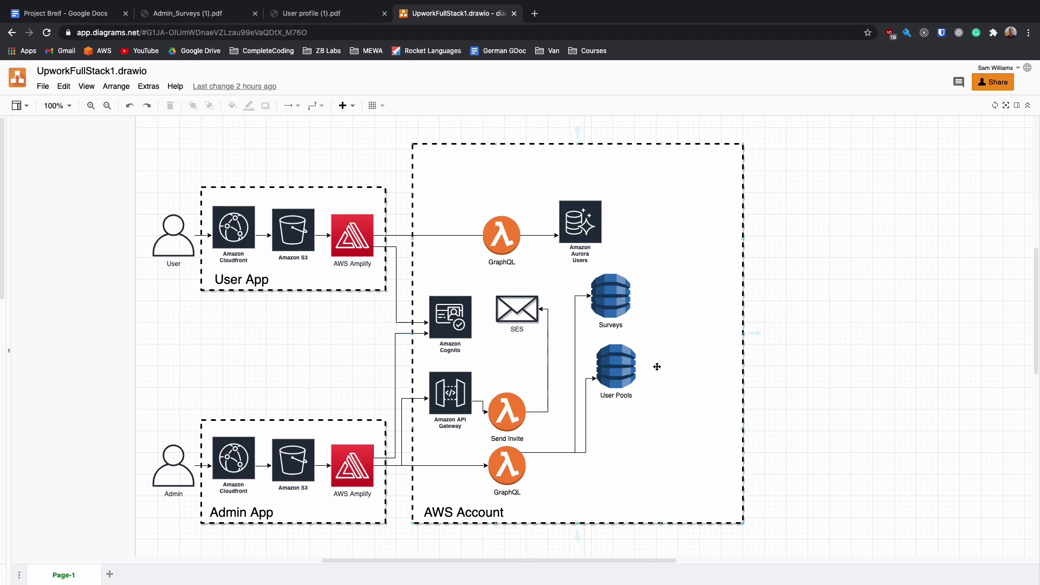
mouse_move(638, 368)
Step: Restore the Send Survey Lambda from the API Gateway and its links to Surveys and User Pools
key("ctrl+z")
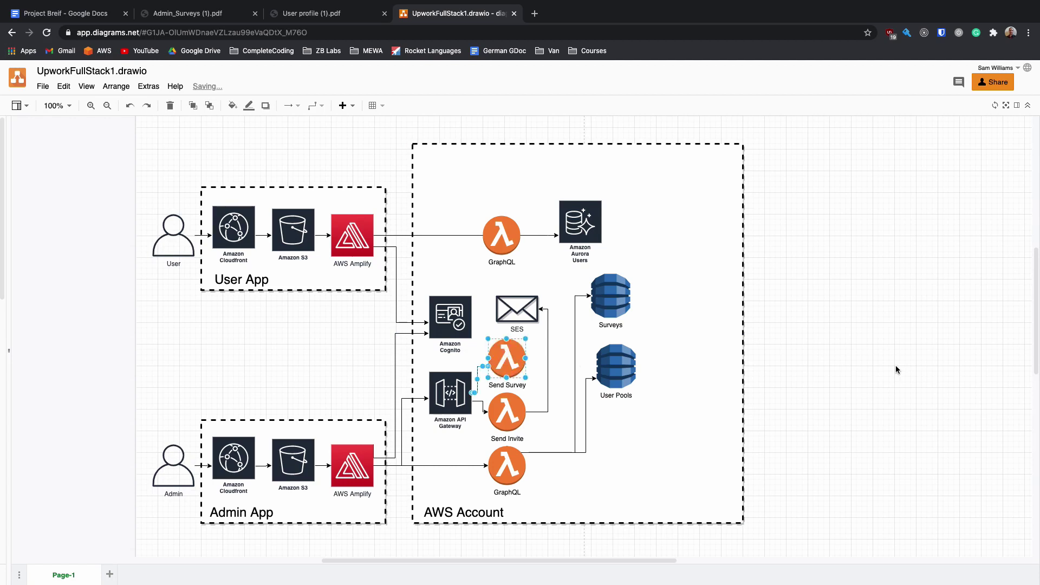
left_click(897, 370)
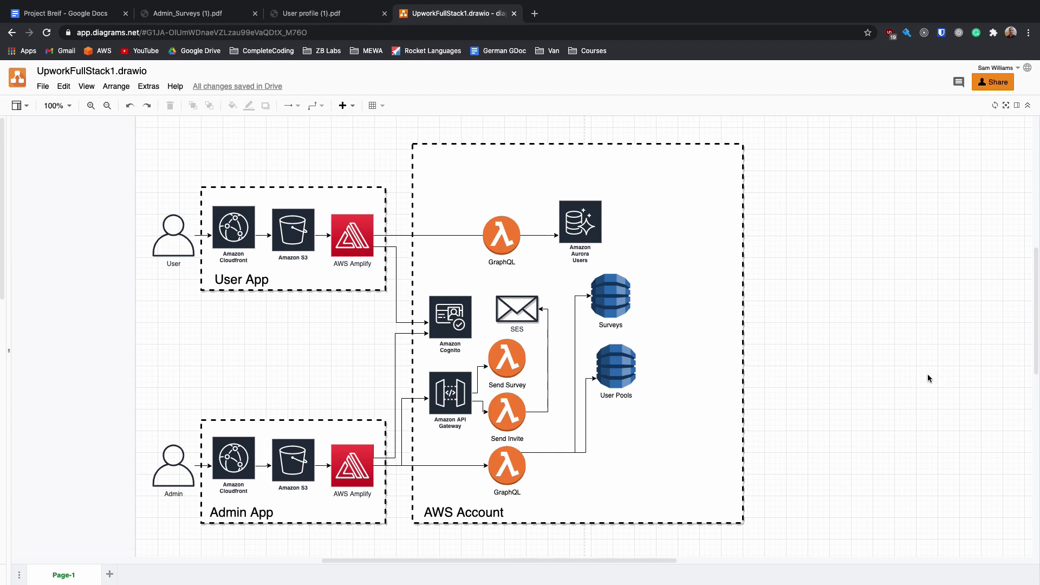
key("ctrl+z")
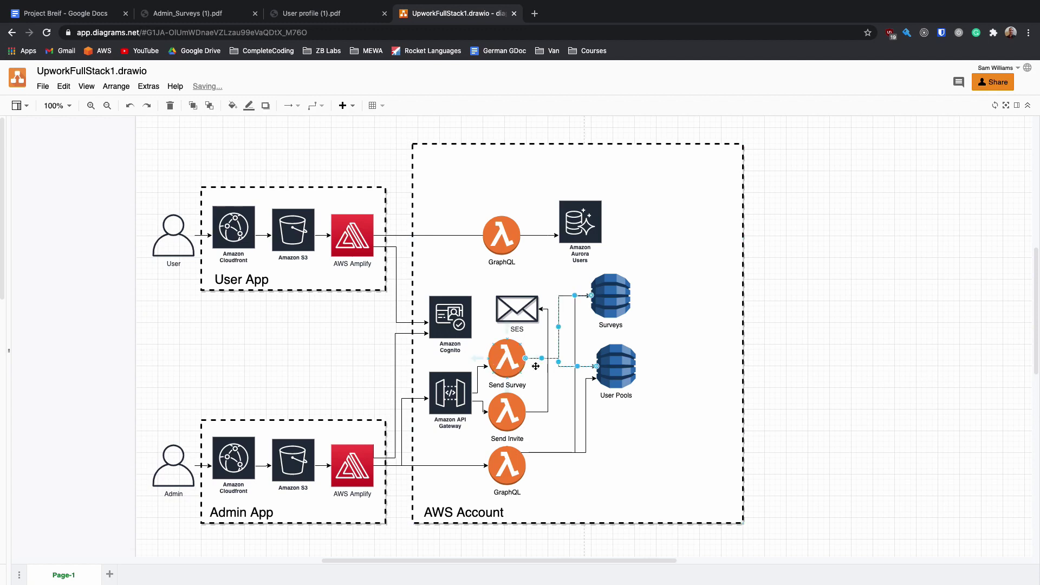
left_click(849, 365)
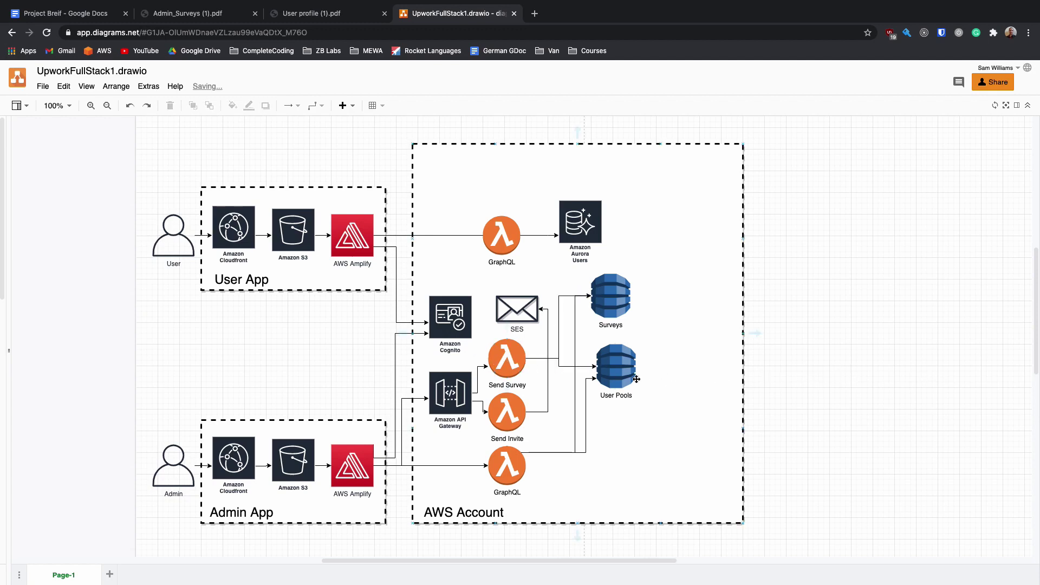
mouse_move(613, 294)
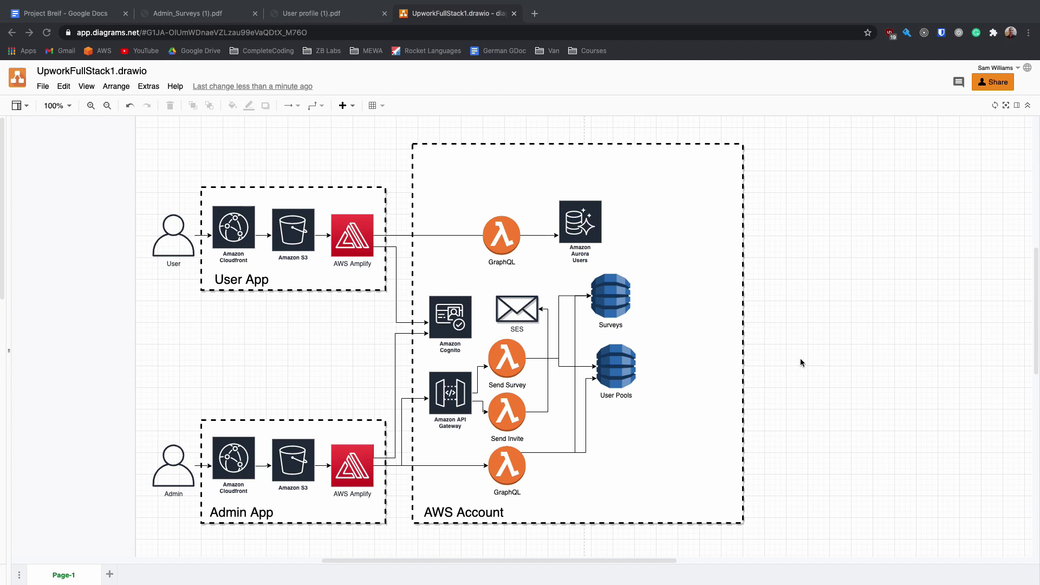
Step: Restore Send Survey's arrows to Aurora Users and SES, plus the Amplify-to-Surveys connector
key("ctrl+z")
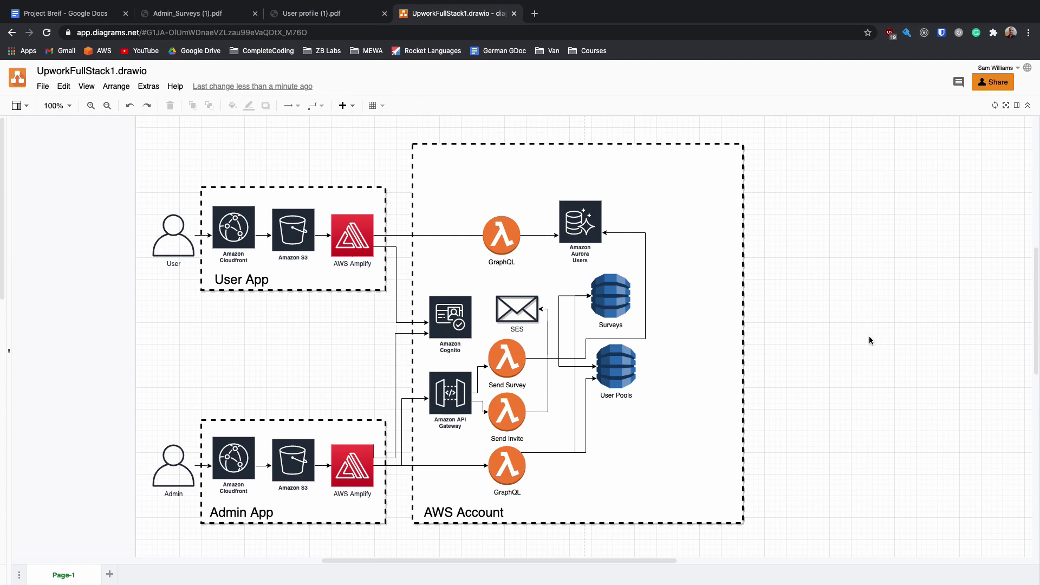
key("ctrl+z")
key("ctrl+z")
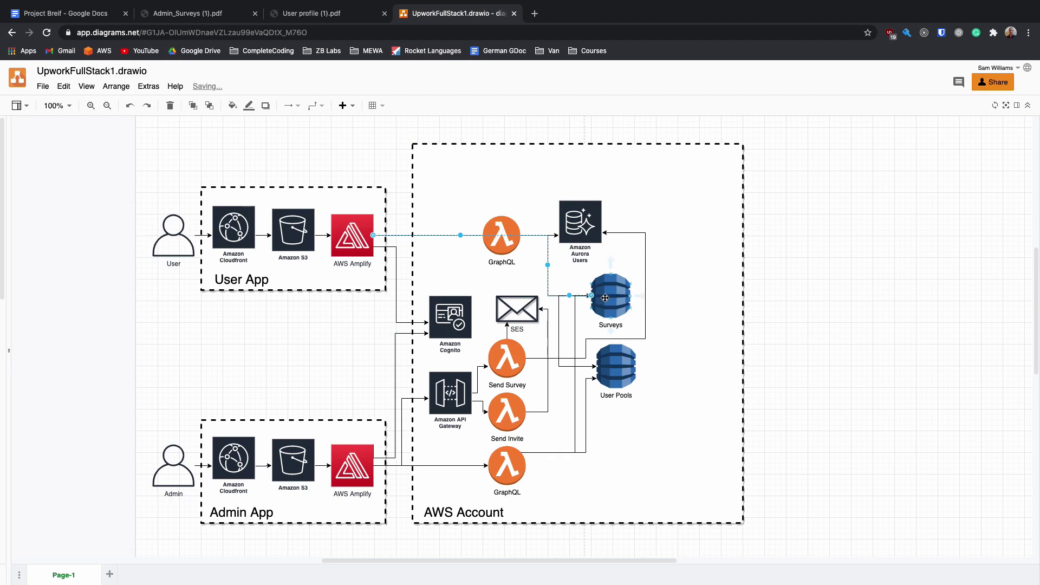
left_click(828, 296)
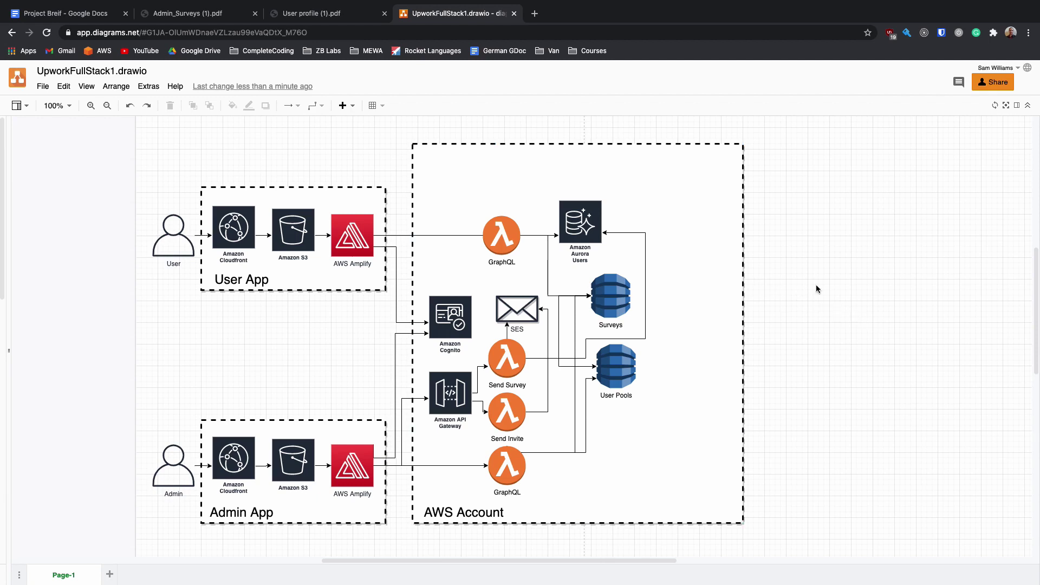
Step: Bring back the top payment API Gateway and Request Payment Lambda with their connectors
key("ctrl+v")
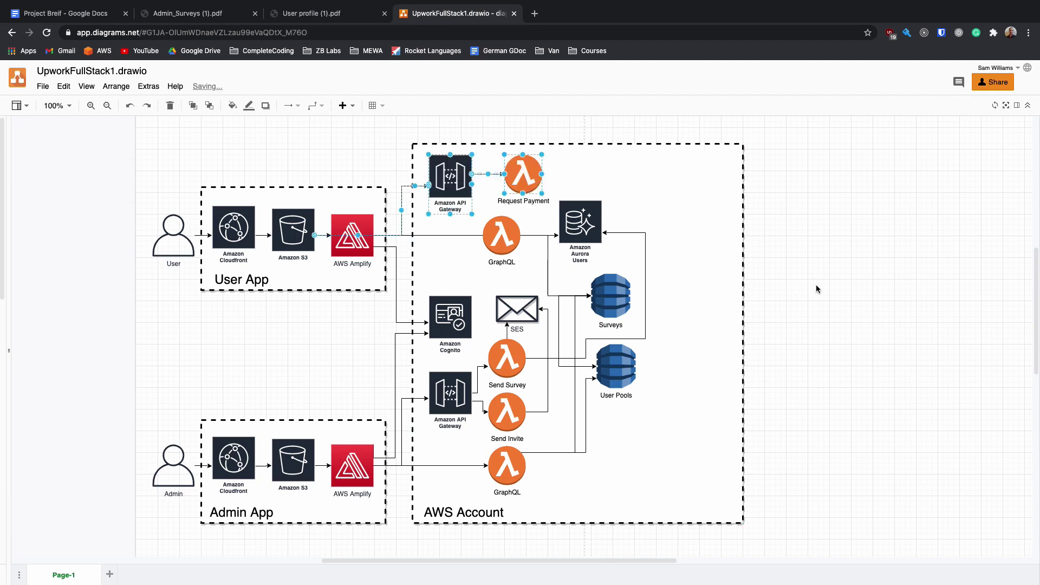
left_click(817, 289)
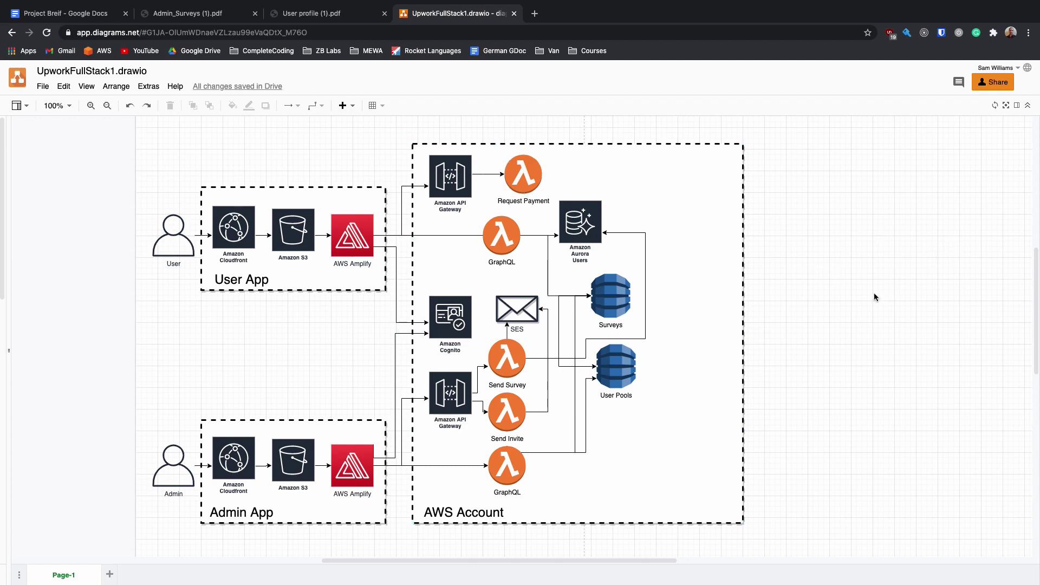
Step: Restore the Payment Requests table with arrows from Request Payment and the lower GraphQL Lambda
key("ctrl+z")
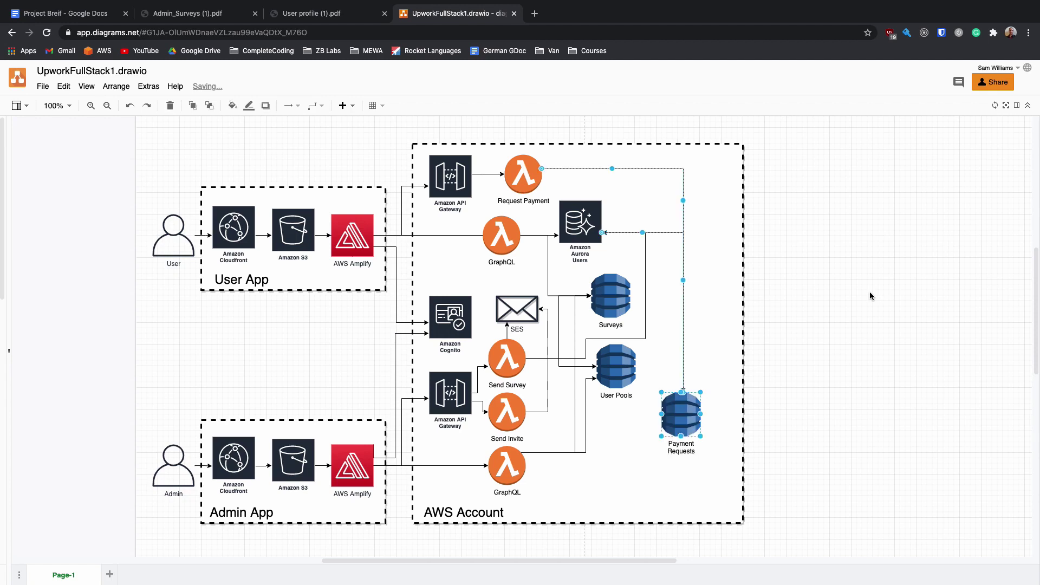
left_click(871, 295)
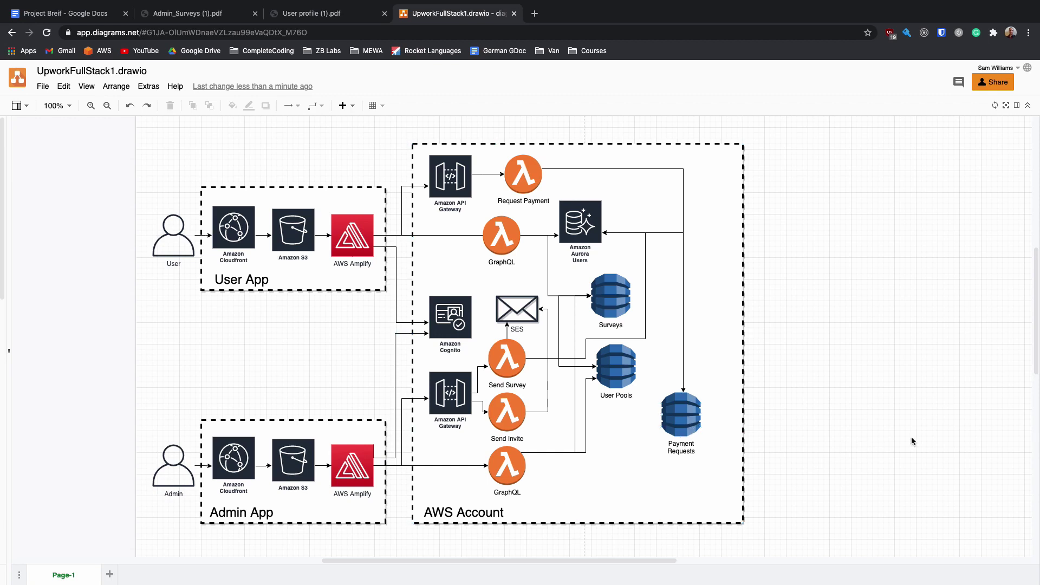
key("ctrl+z")
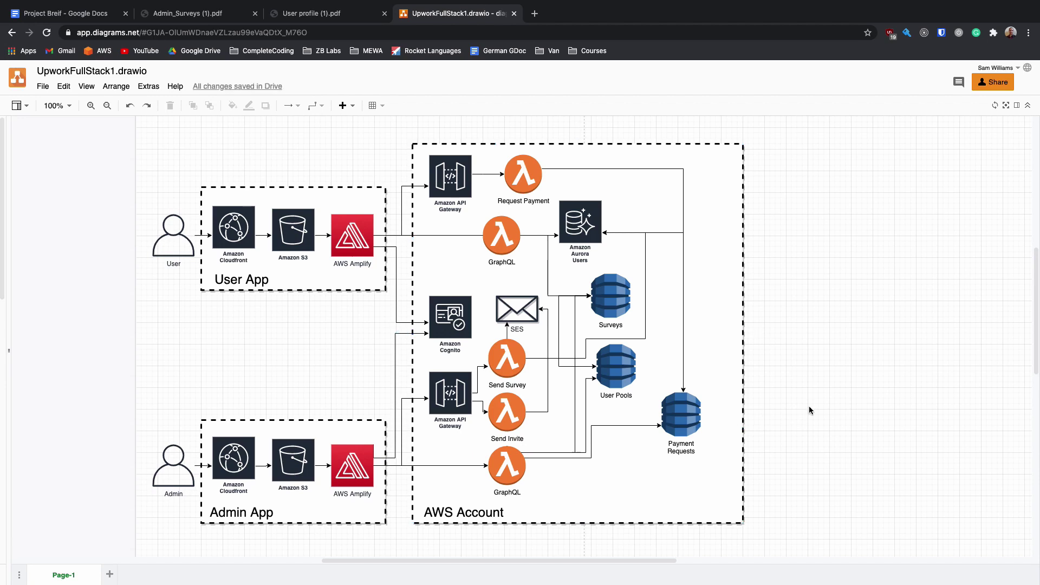
Step: Restore the Approved Payments DynamoDB table and its arrow from the admin GraphQL Lambda
key("ctrl+z")
left_click(841, 412)
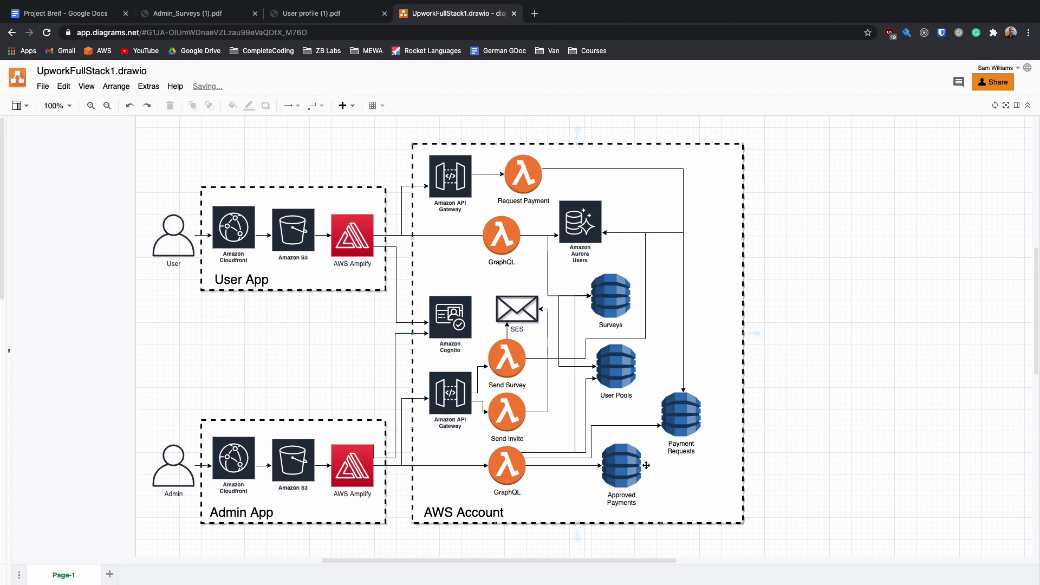